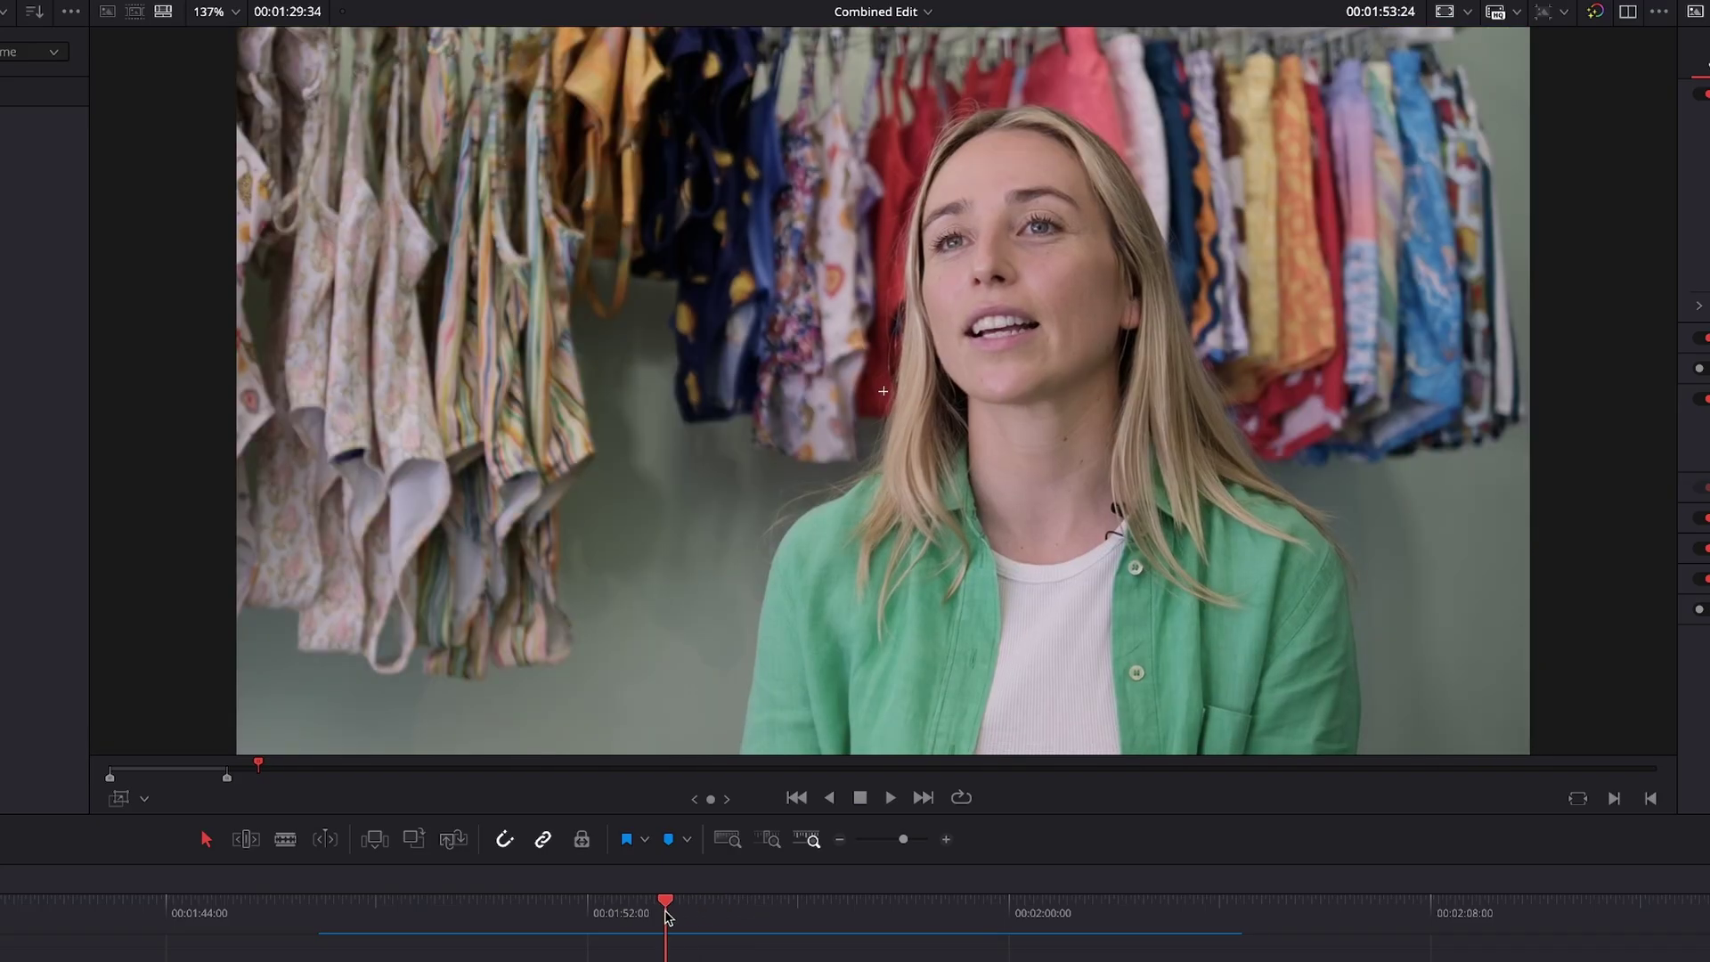
Play through the jump cut, return to the wide shot, and turn on viewer rulers.
{"action": "left_click_drag", "start_coordinate": [666, 917], "coordinate": [678, 917]}
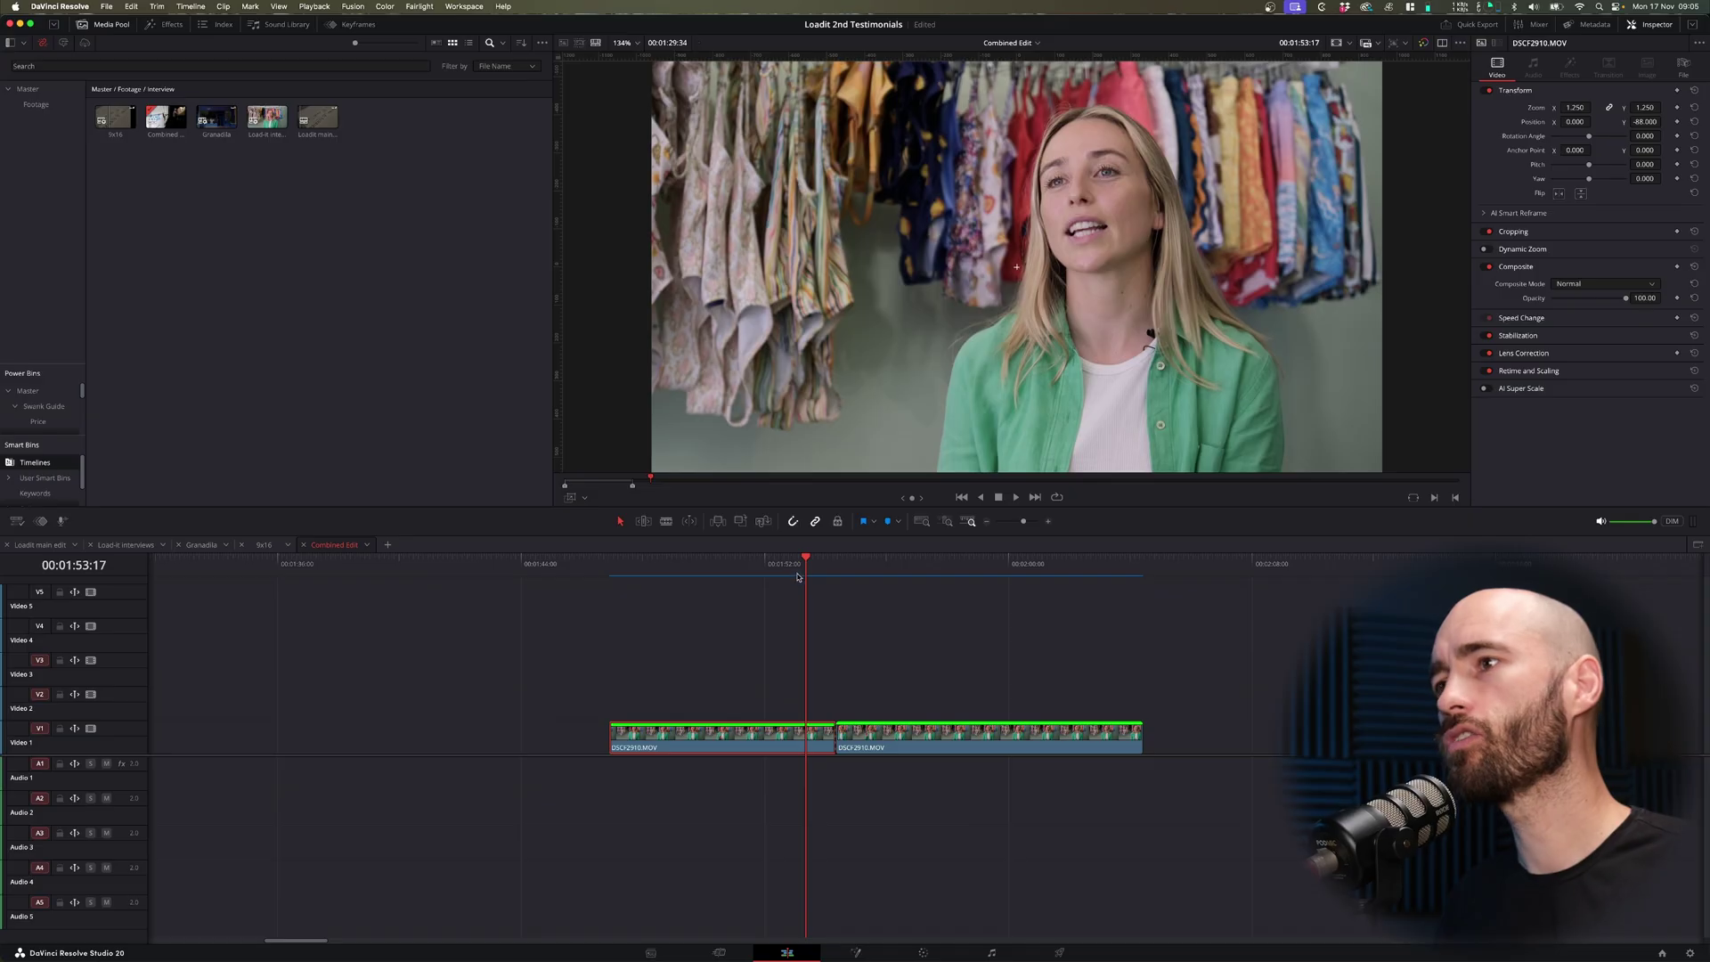
{"action": "key", "text": "space"}
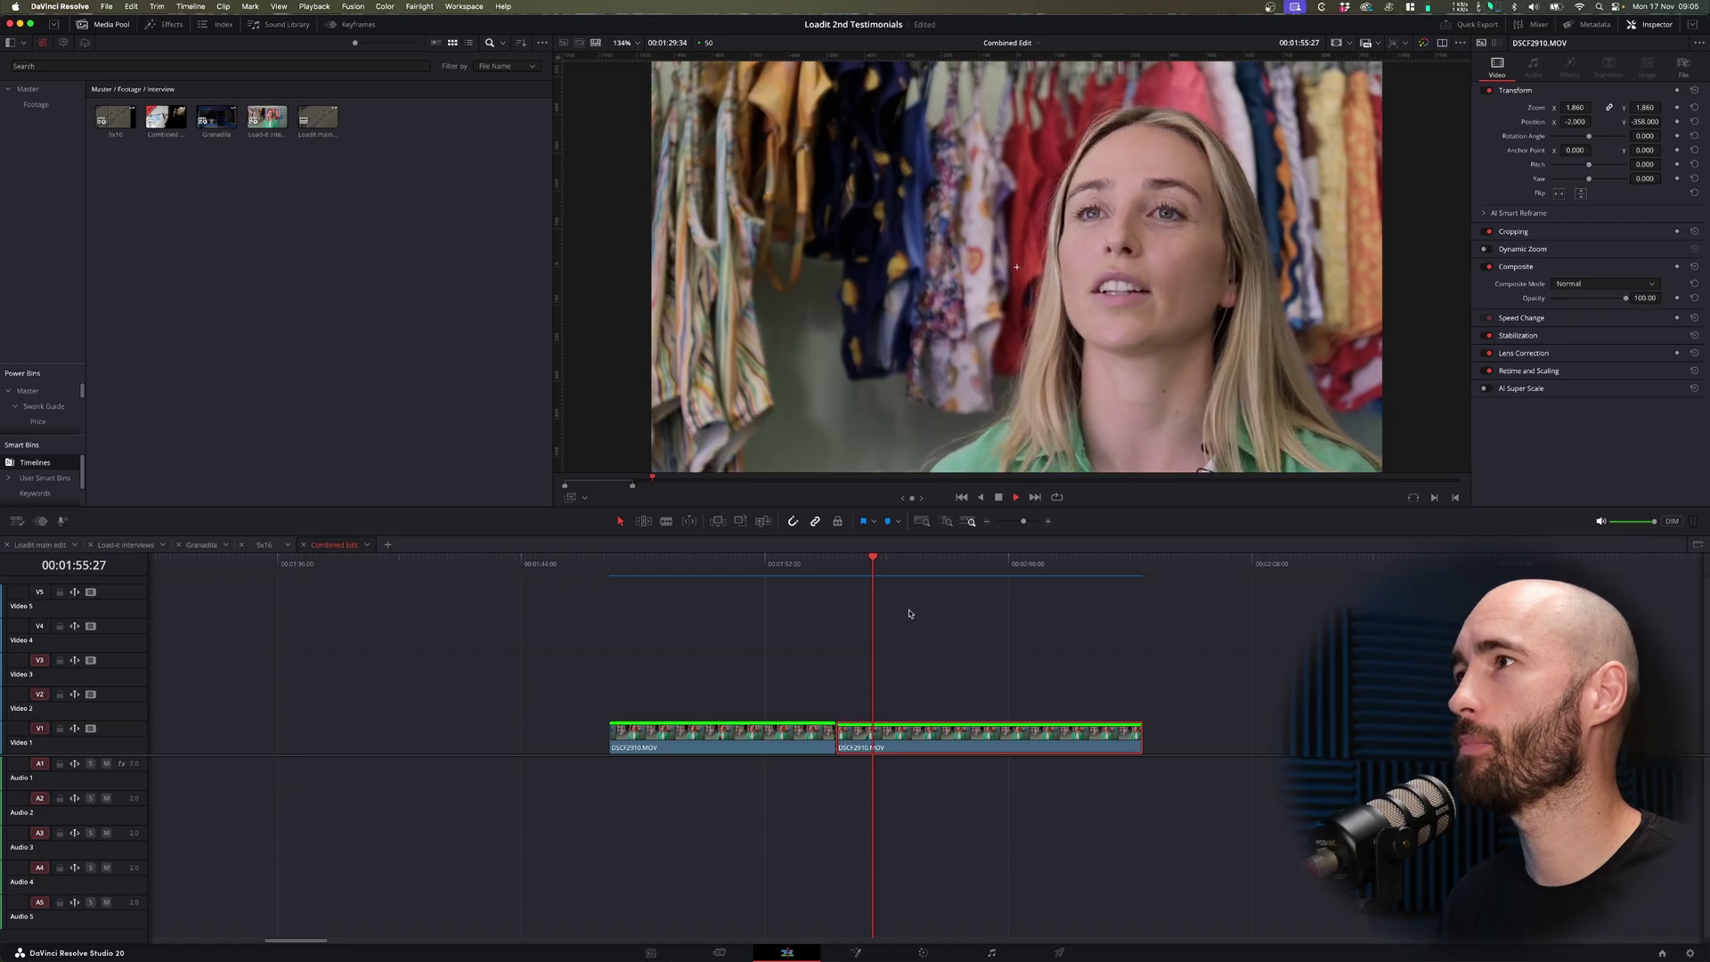
{"action": "left_click_drag", "start_coordinate": [895, 565], "coordinate": [808, 578]}
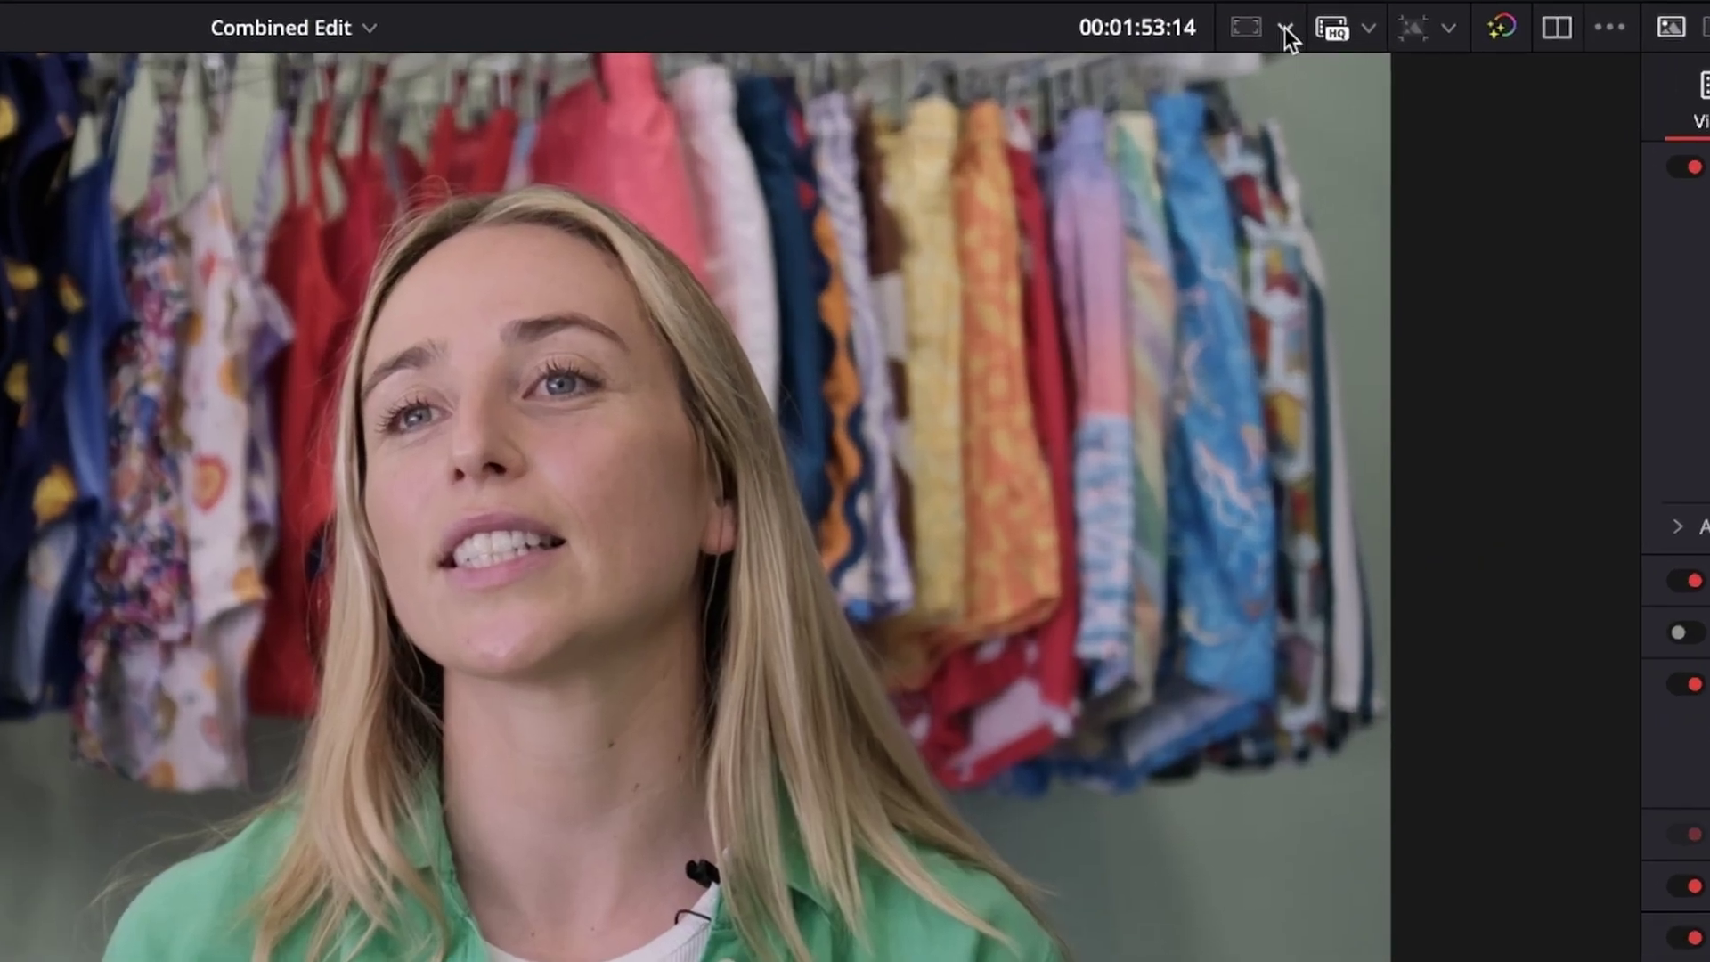
{"action": "left_click", "coordinate": [1284, 28]}
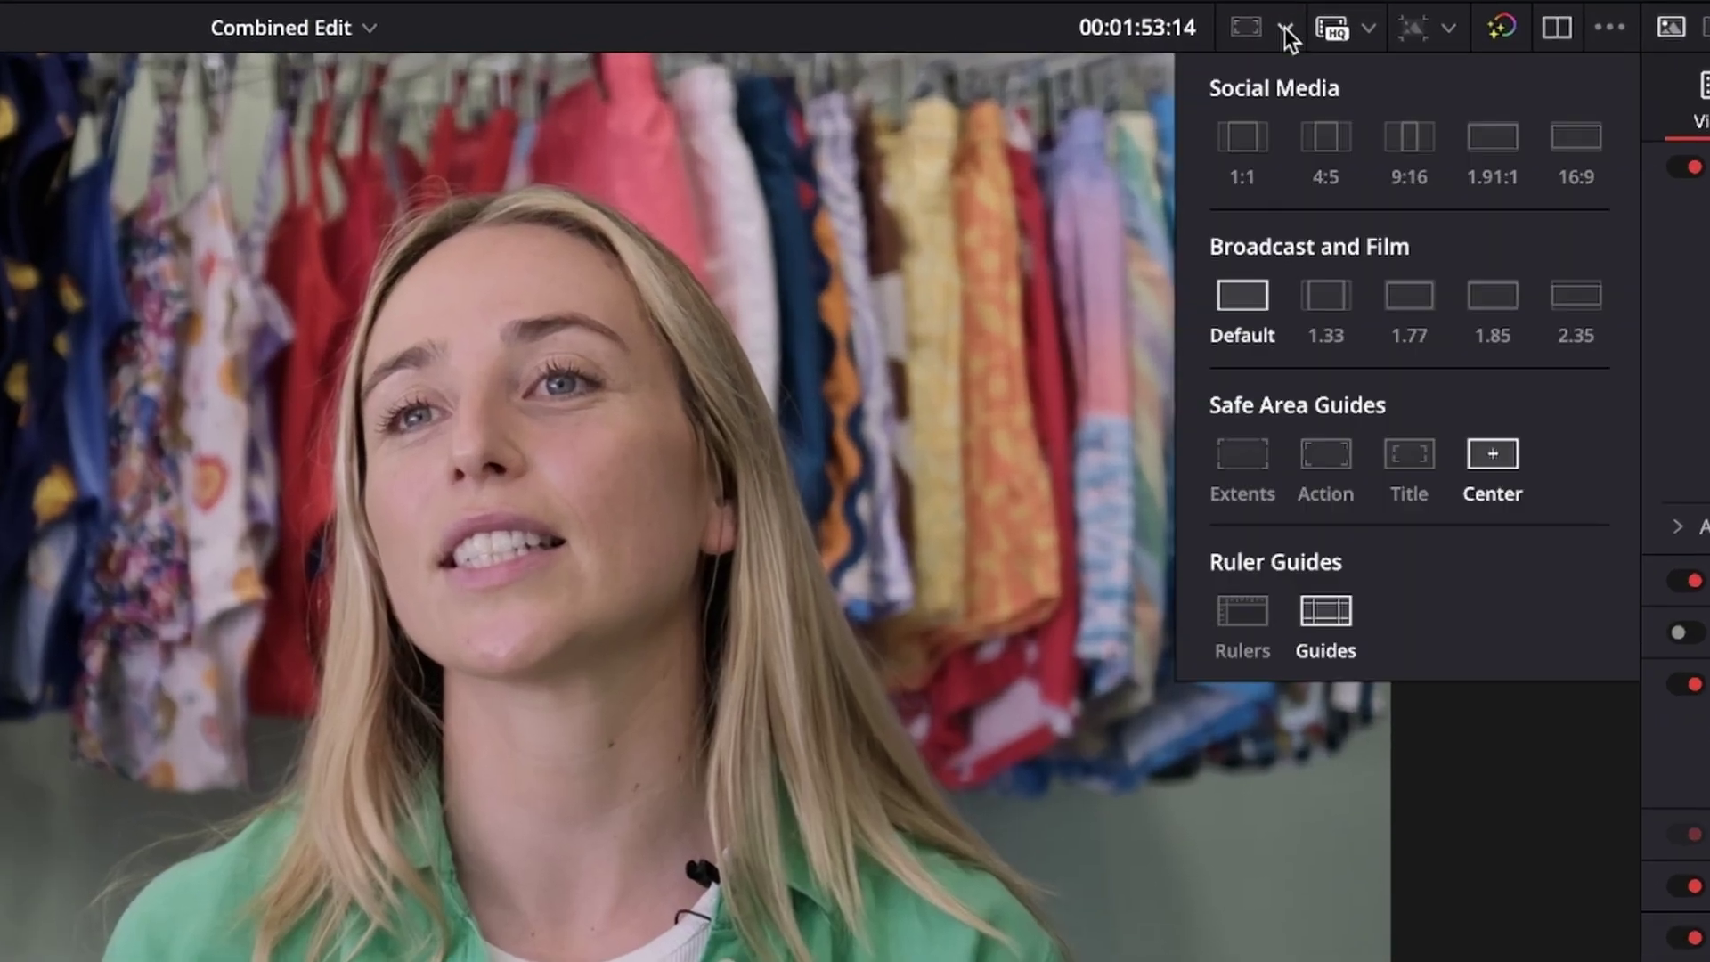
{"action": "left_click", "coordinate": [1249, 608]}
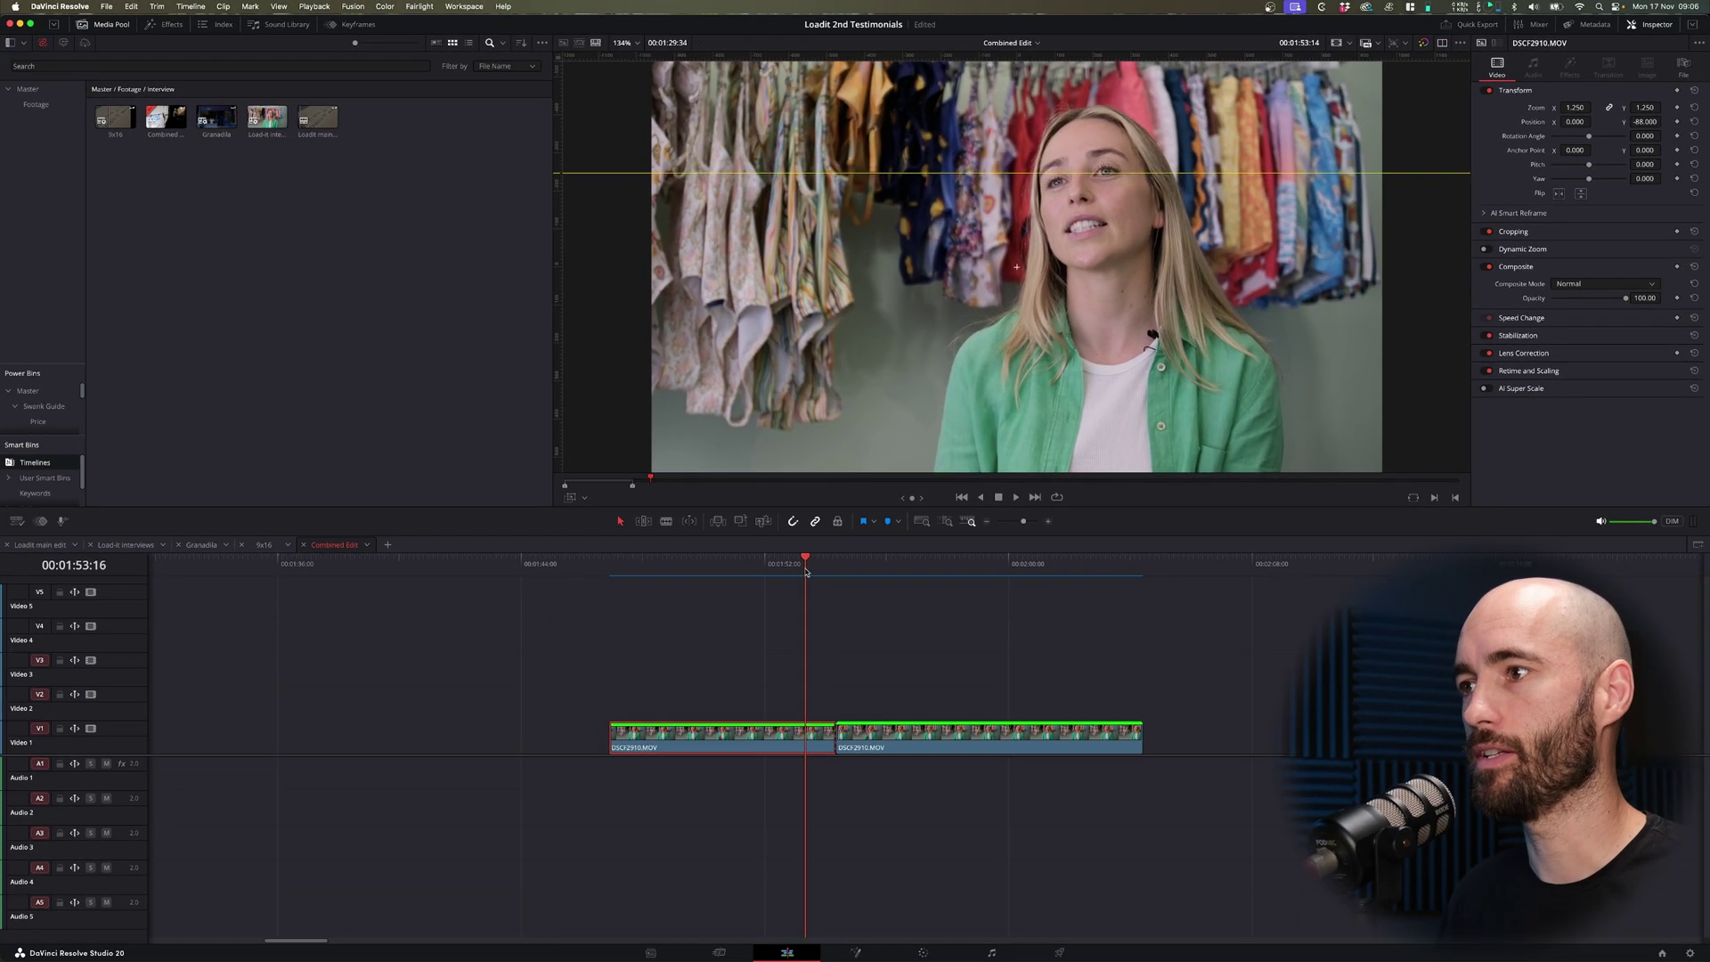
Nudge the playhead slightly later within the wide shot.
{"action": "left_click_drag", "start_coordinate": [821, 569], "coordinate": [830, 570]}
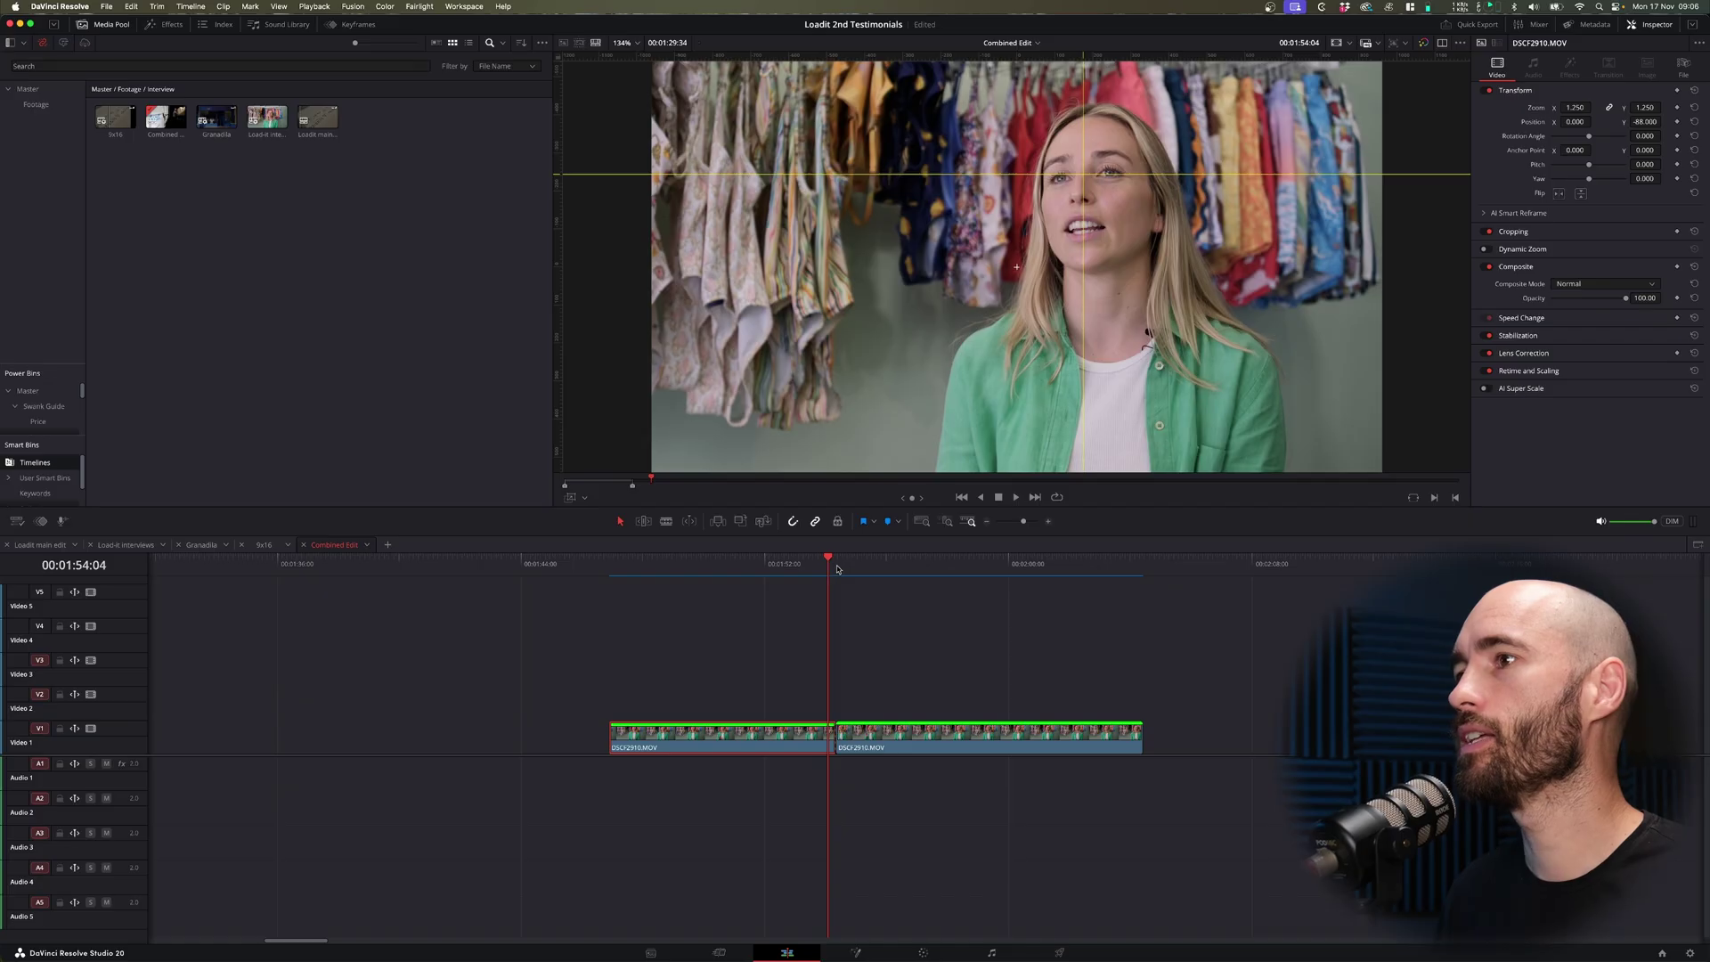
Move into the punch-in clip and set its Position to X -105, Y -254.
{"action": "left_click", "coordinate": [848, 563]}
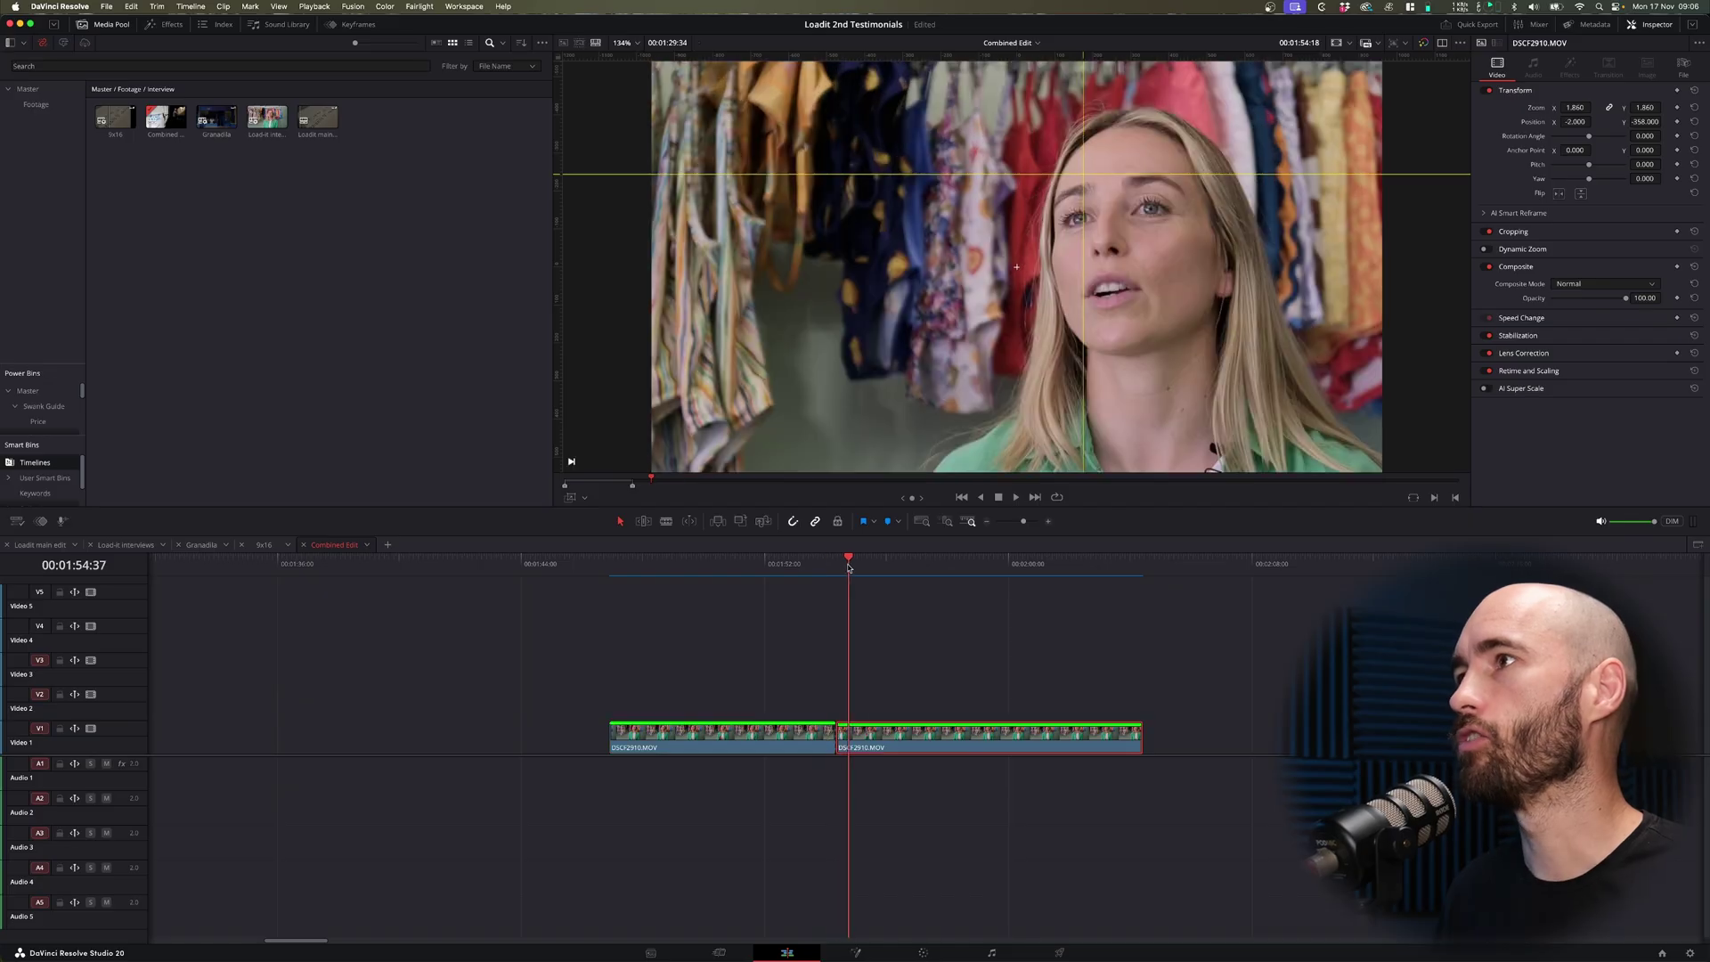
{"action": "left_click_drag", "start_coordinate": [848, 566], "coordinate": [865, 562]}
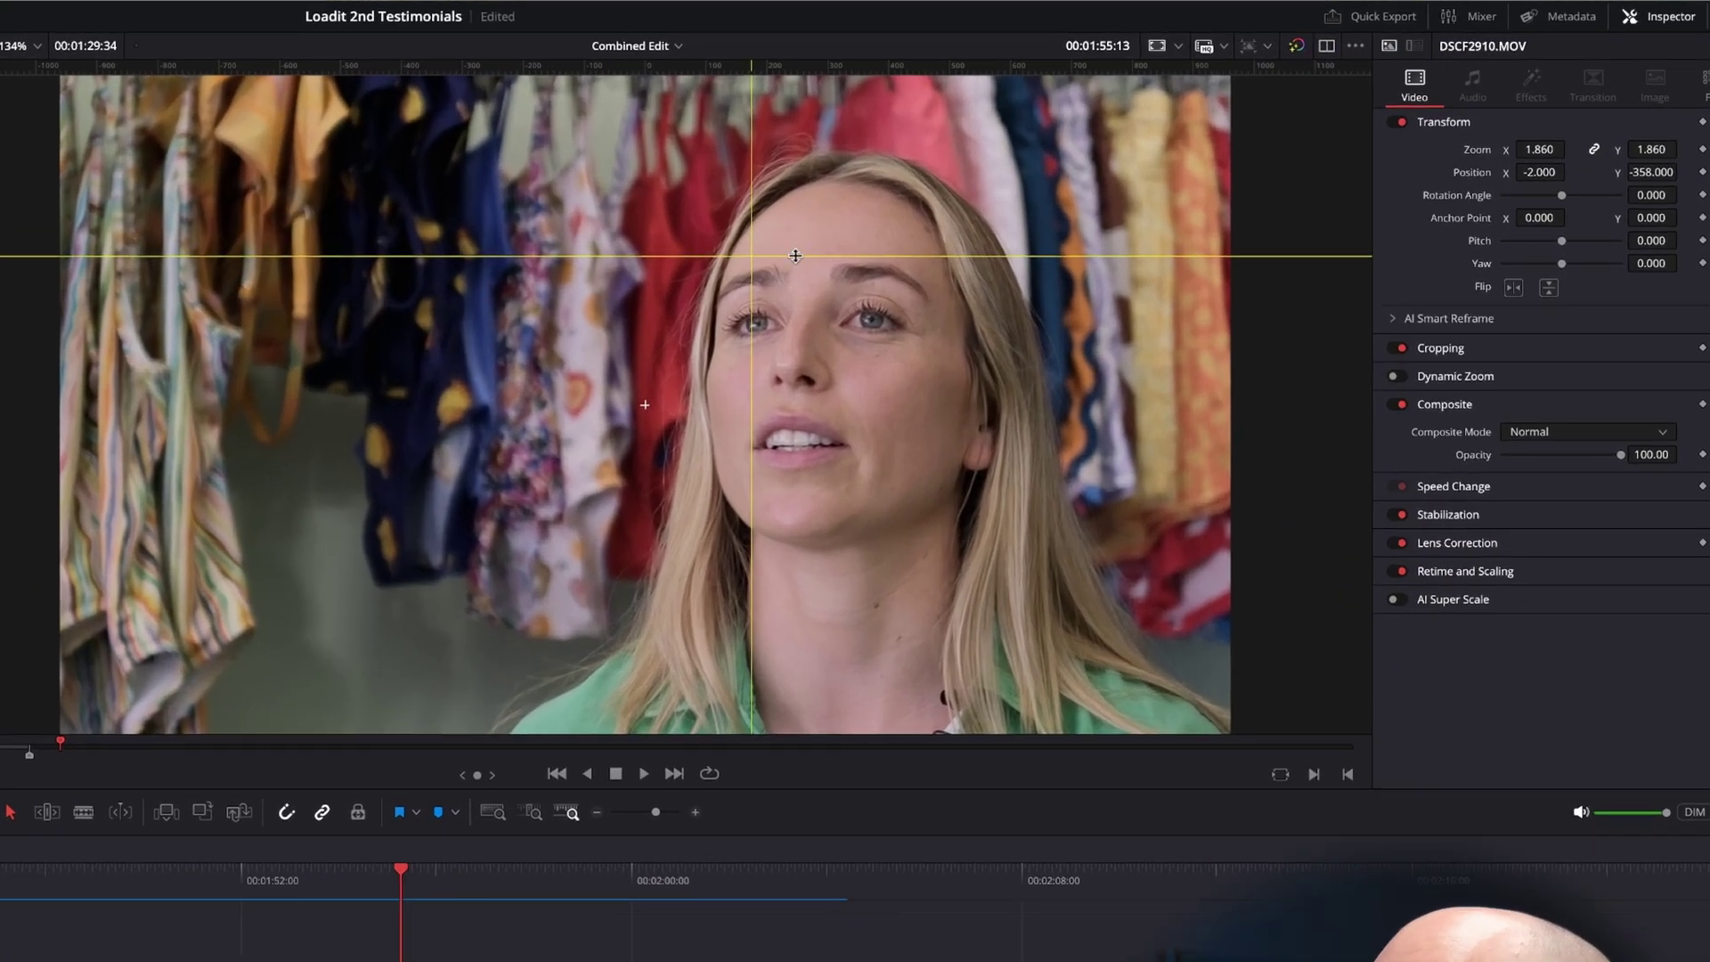
{"action": "left_click_drag", "start_coordinate": [644, 404], "coordinate": [644, 404]}
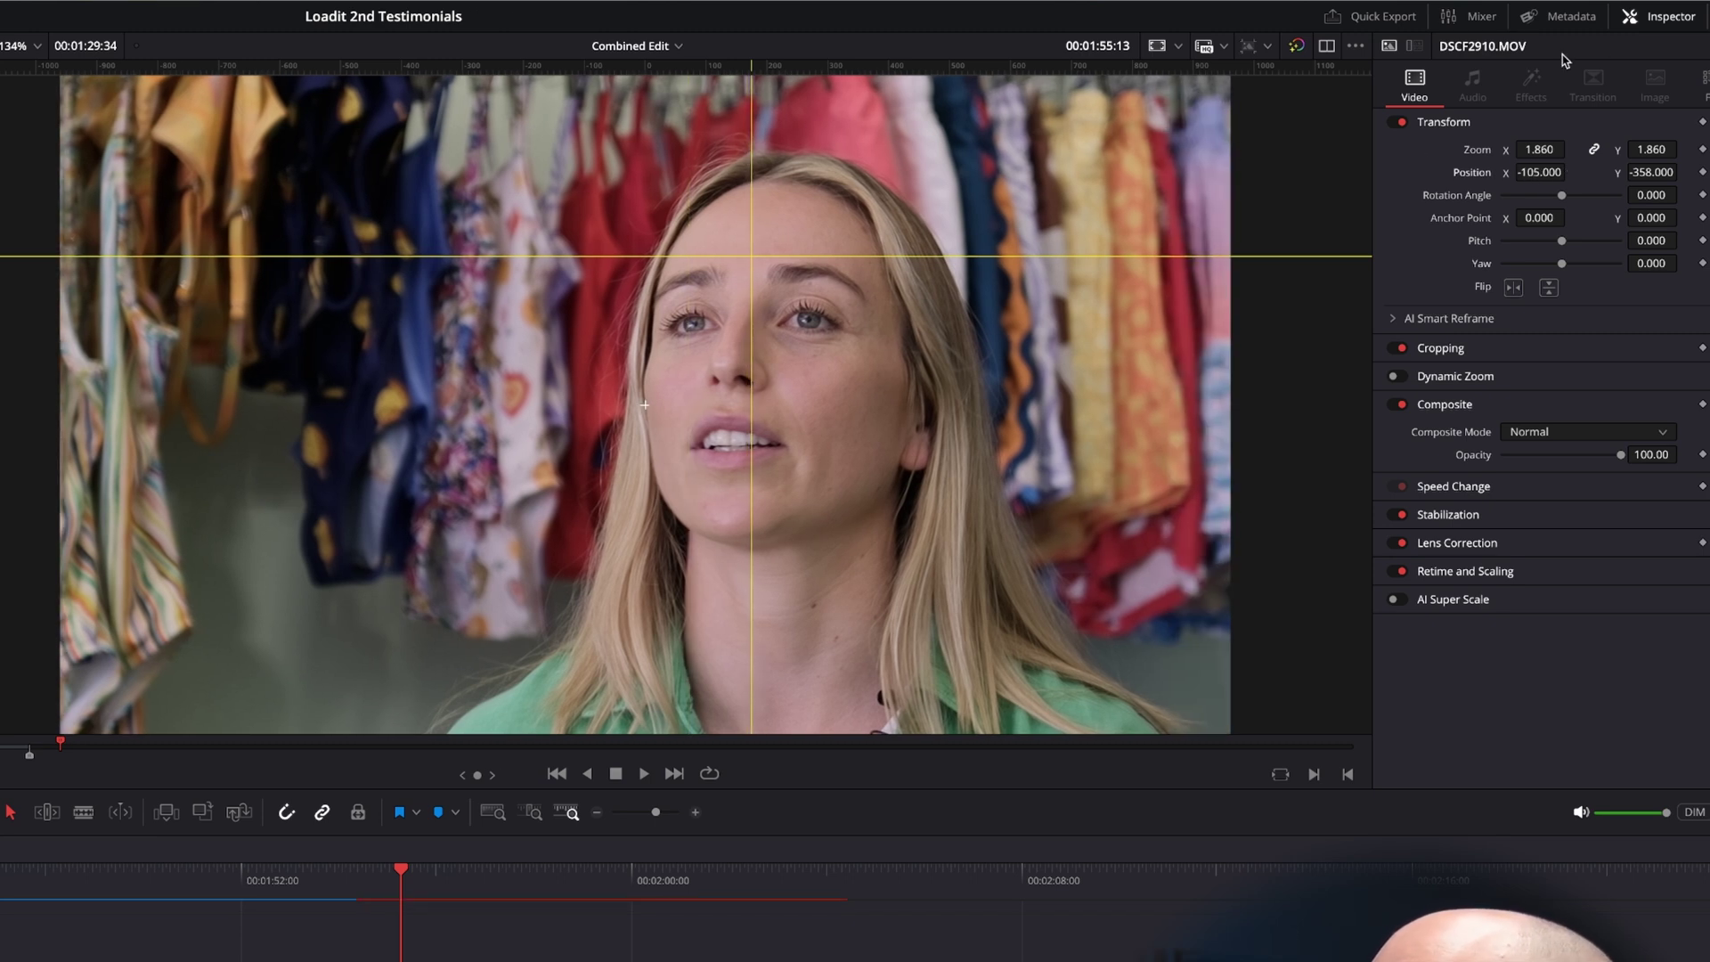
{"action": "left_click_drag", "start_coordinate": [645, 405], "coordinate": [644, 404]}
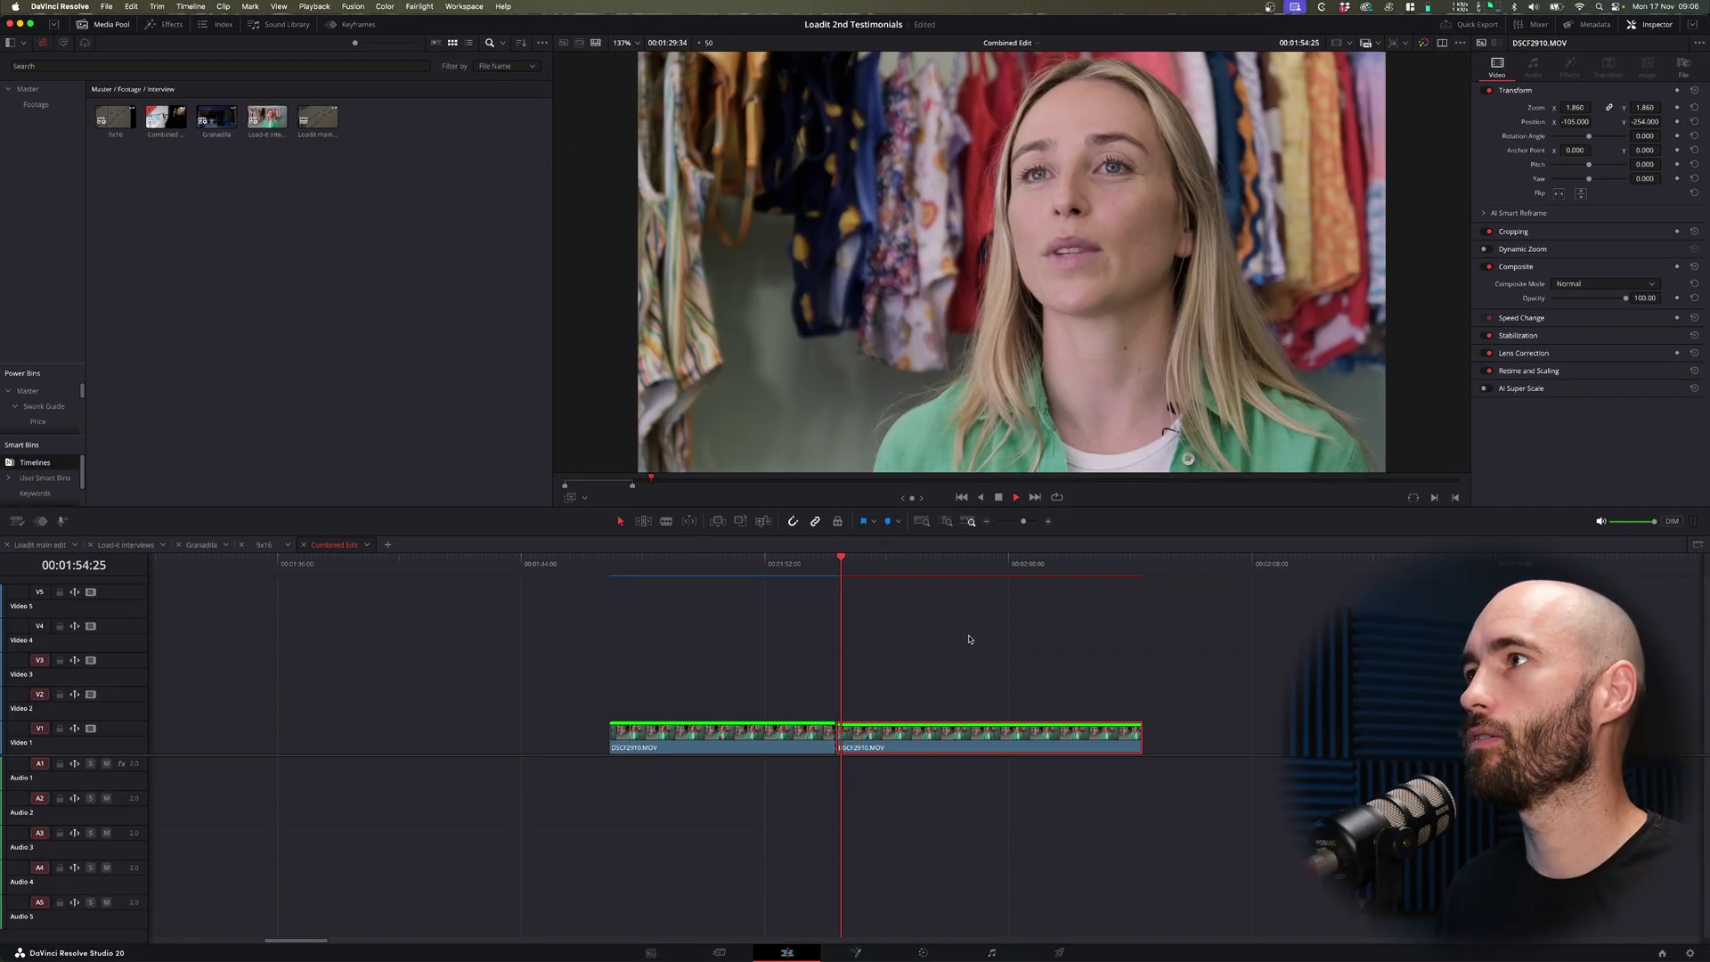
{"action": "key", "text": "space"}
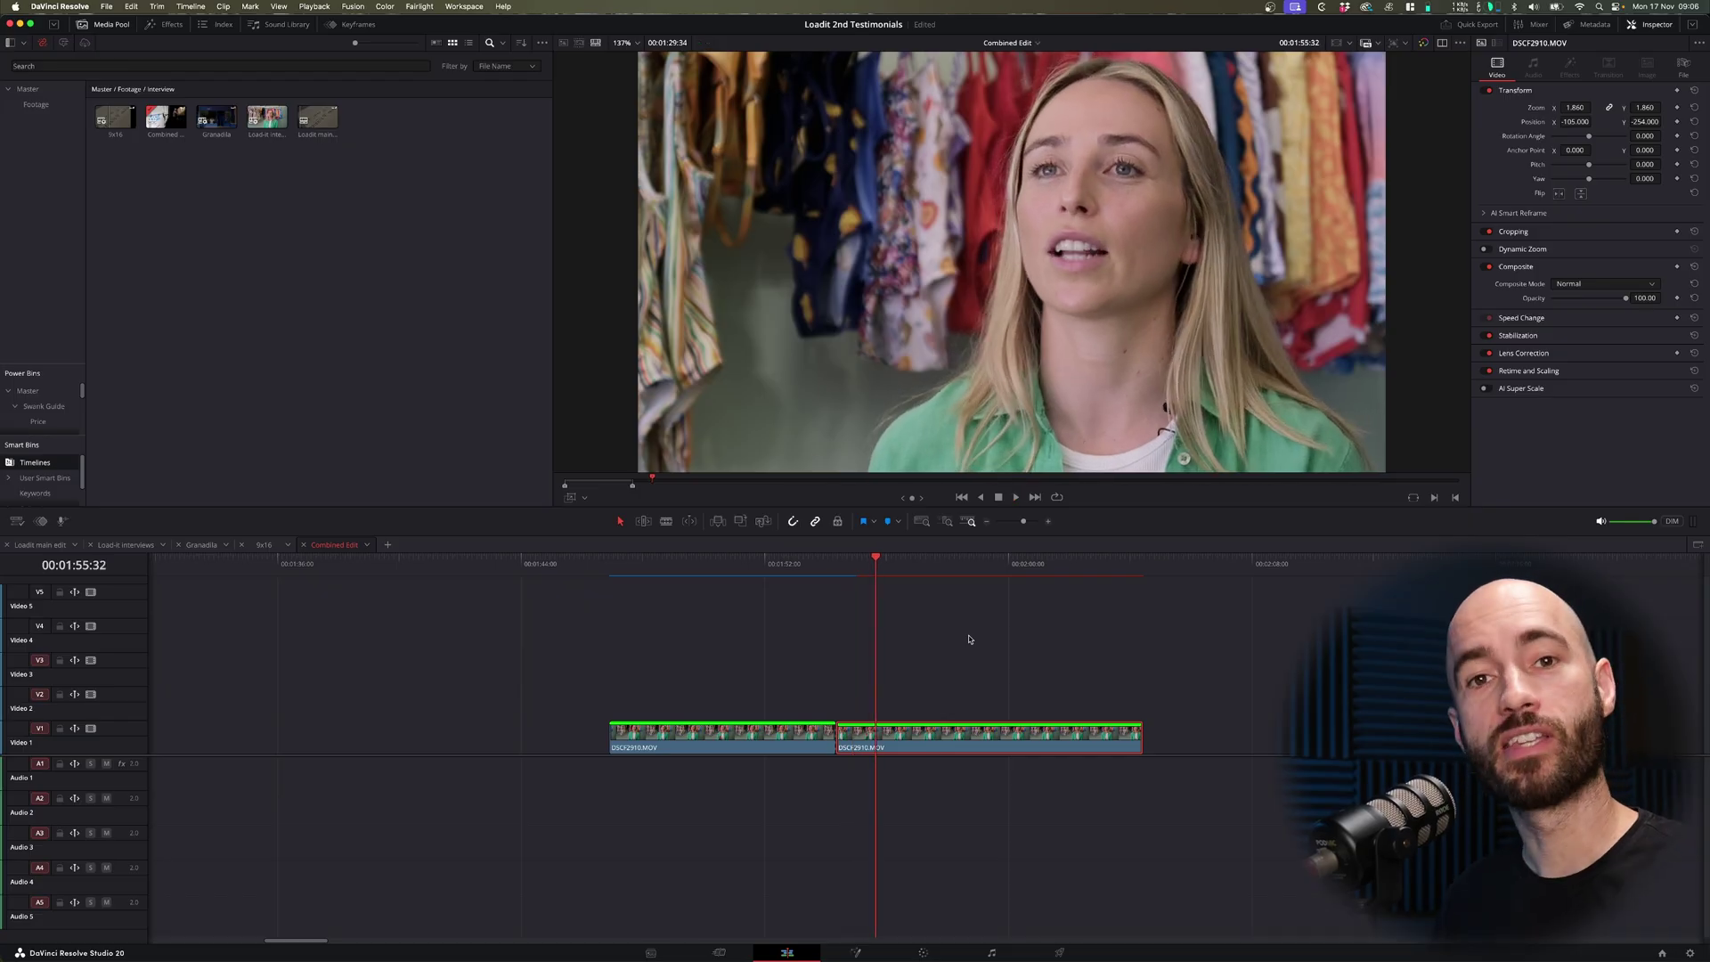